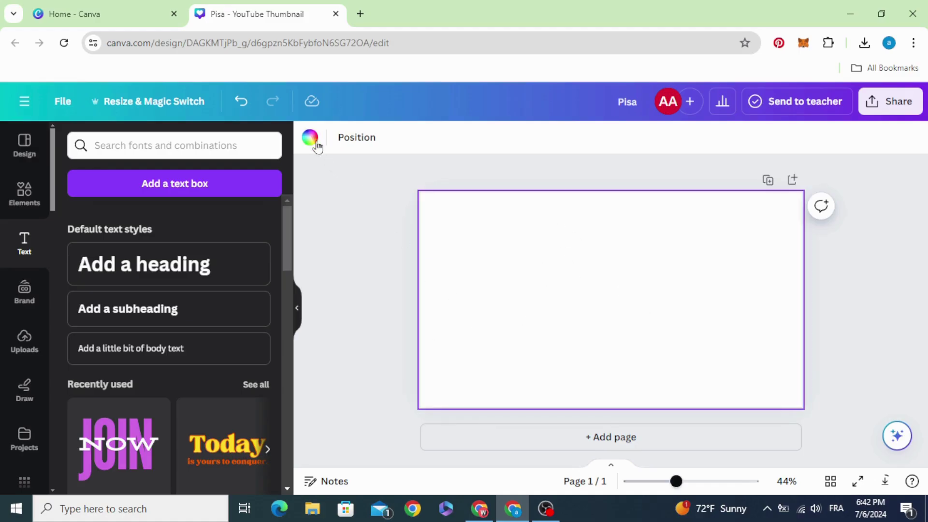
Fill the page background with the Black #000000 default swatch.
left_click(312, 140)
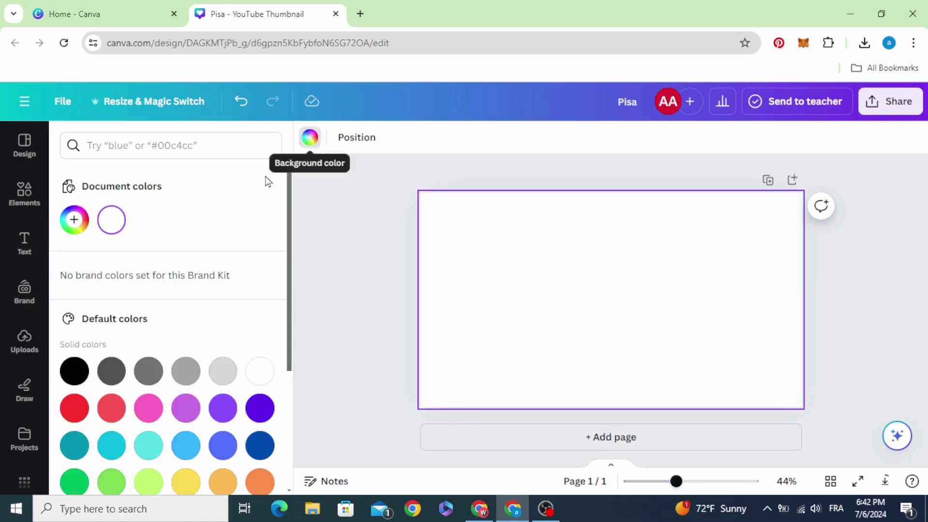
left_click(75, 374)
Add a heading reading 'Pisa' and set it in the Laries Script font.
left_click(359, 314)
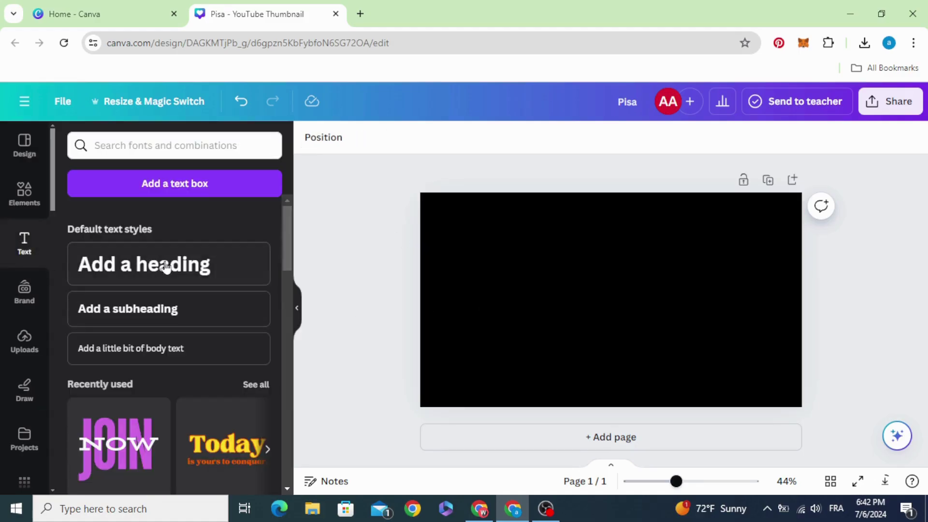
left_click(149, 270)
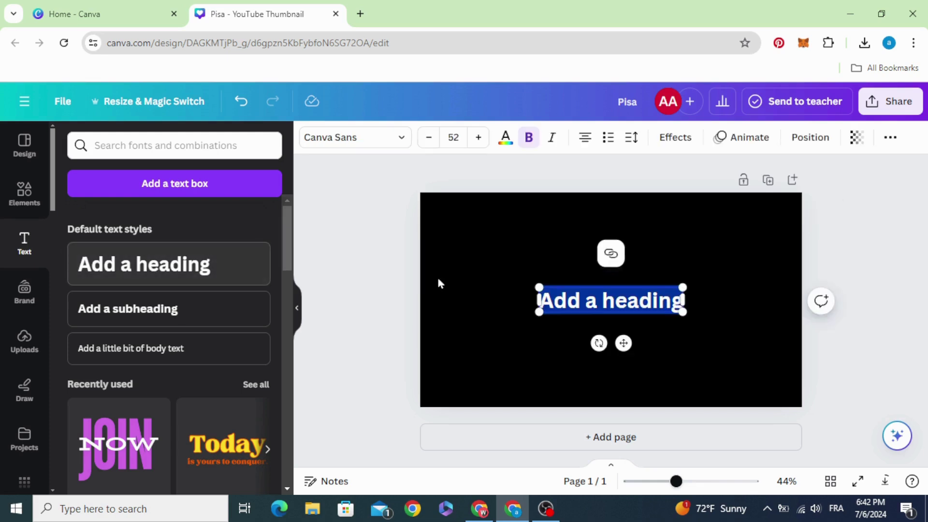
double_click(590, 302)
left_click(590, 302)
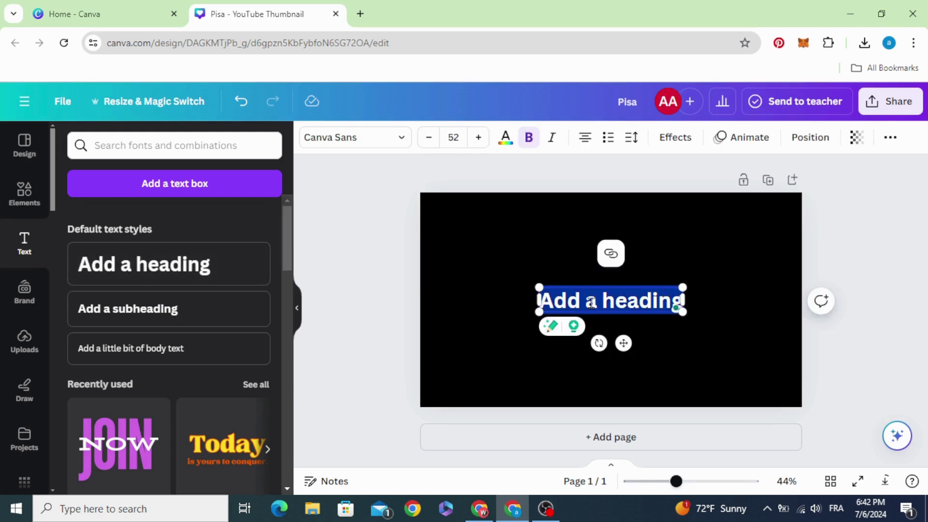
type("Pisa")
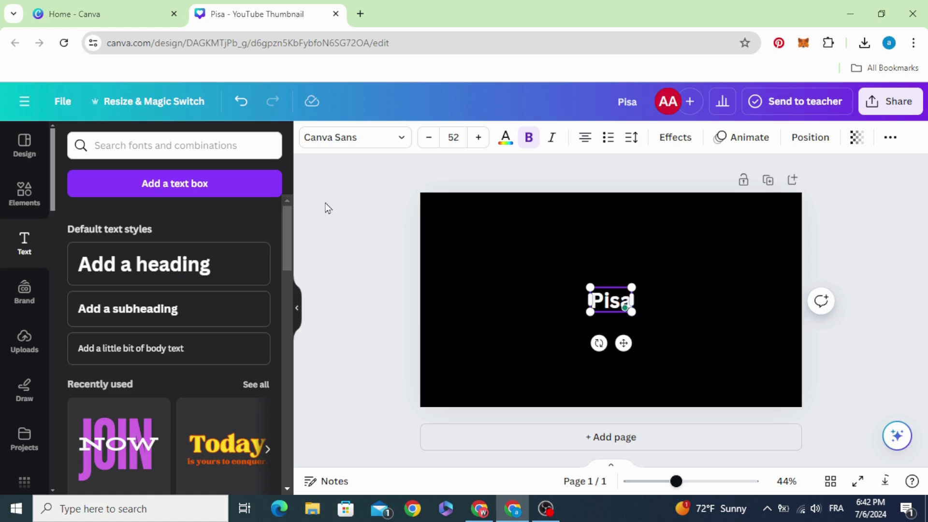
left_click(353, 139)
left_click(205, 244)
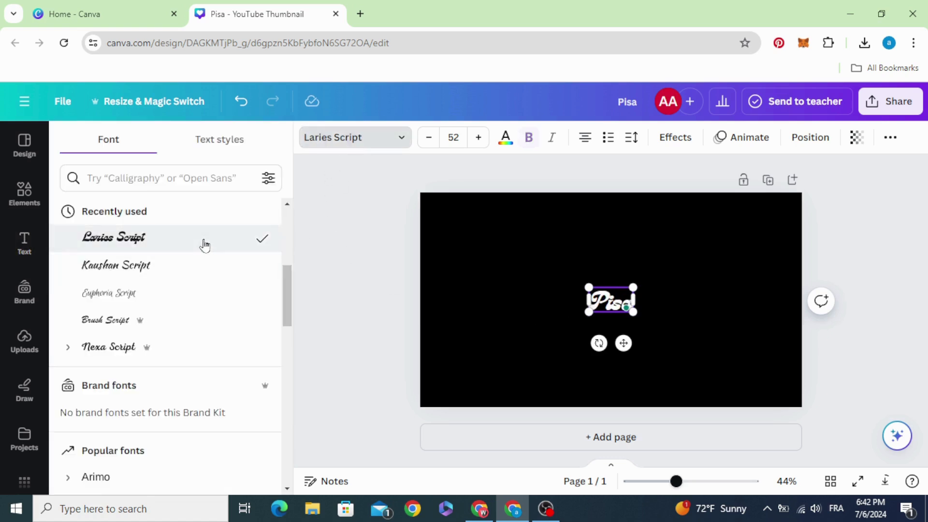
Enlarge the Pisa text to size 320 and centre it on the page.
left_click_drag(583, 285, 467, 219)
left_click_drag(631, 312, 740, 372)
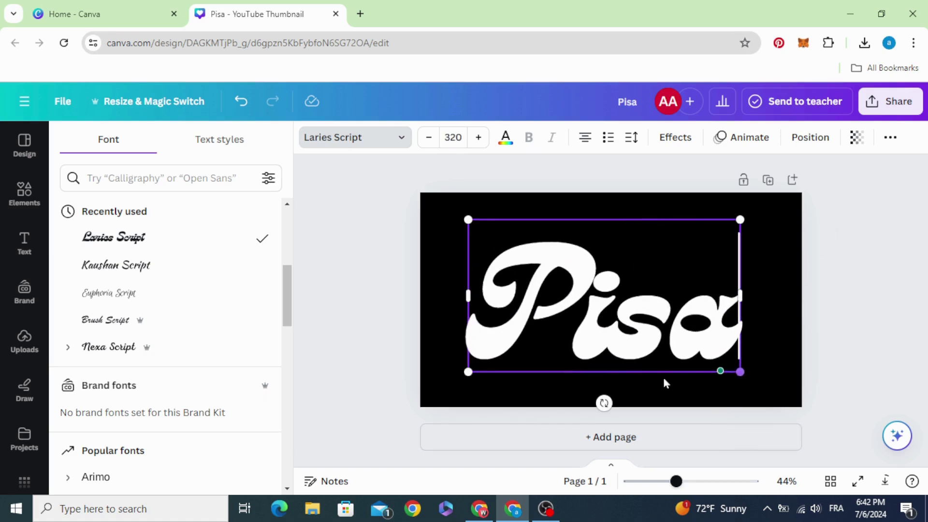
left_click(351, 264)
mouse_move(571, 304)
left_mouse_down()
mouse_move(578, 315)
mouse_move(576, 301)
left_mouse_up()
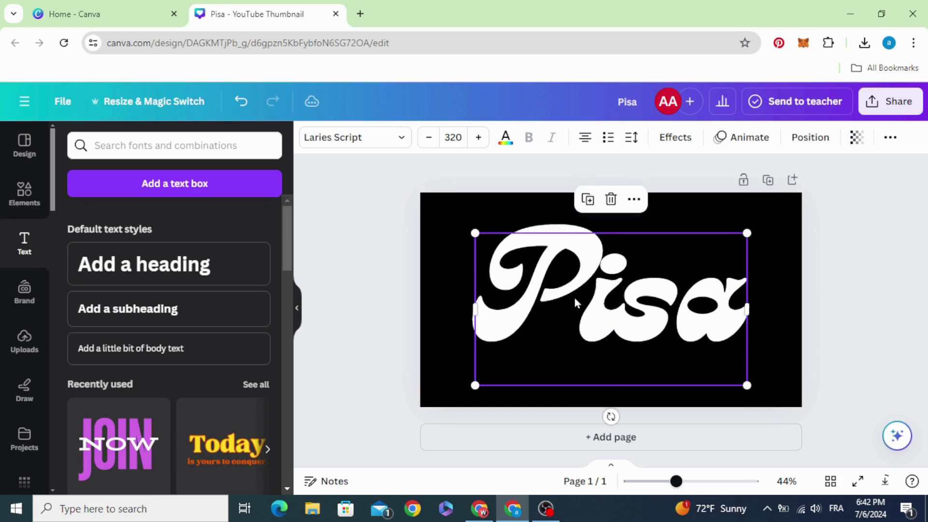
Download the design as a transparent-background PNG and drag Pisa (1).png into Uploads.
left_click(874, 253)
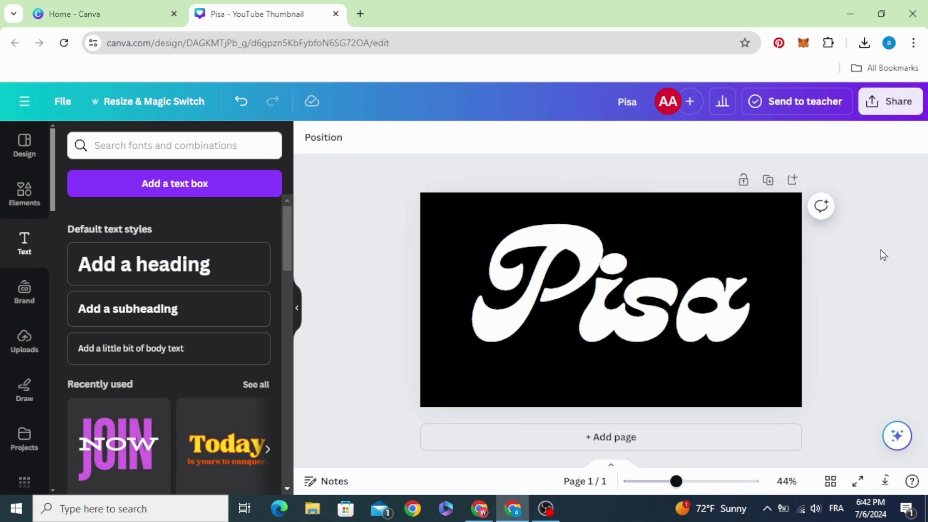
left_click(898, 101)
scroll(826, 338, "down", 3)
left_click(827, 334)
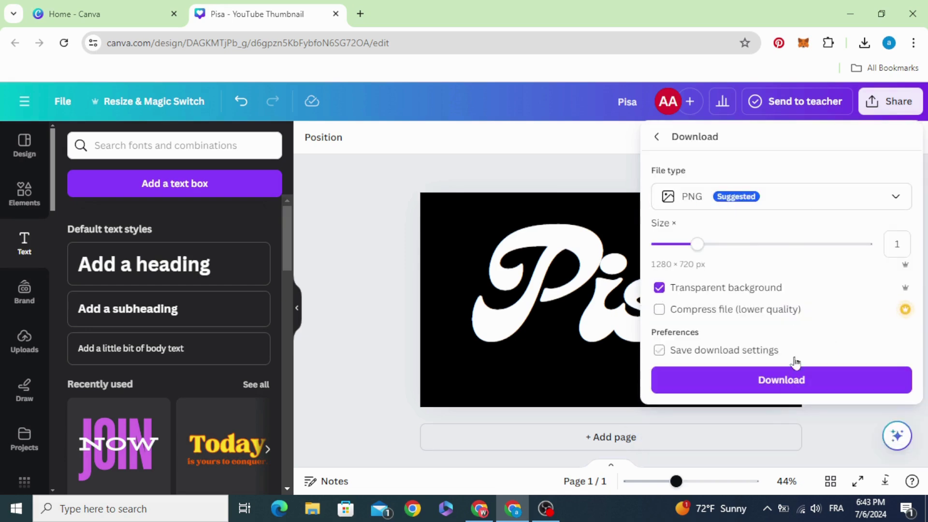
left_click(797, 380)
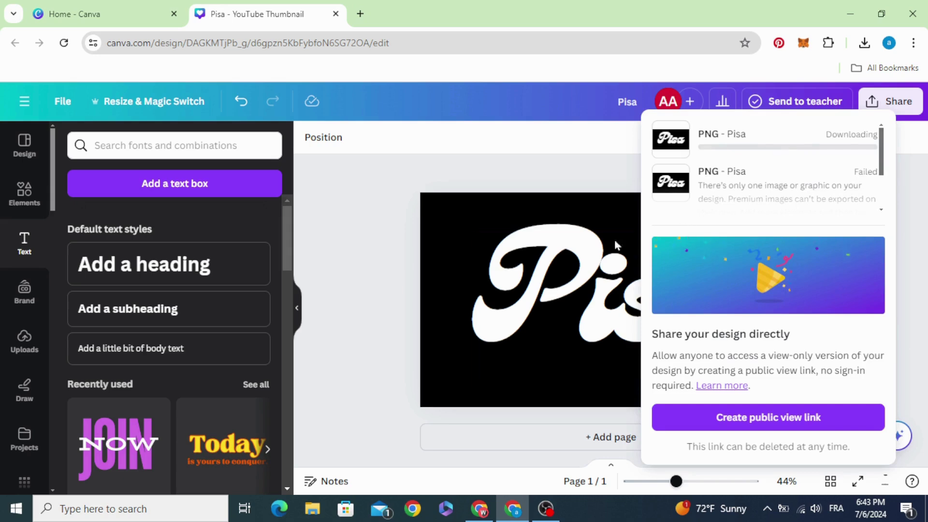
left_click(863, 44)
left_click_drag(772, 110, 331, 289)
Apply the Hollow effect to the Pisa text with thickness 6.
left_click(618, 287)
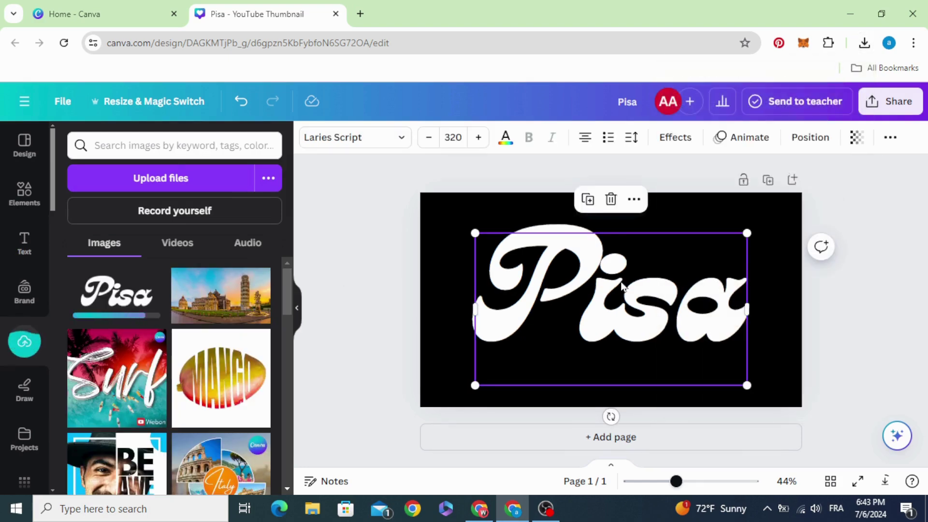
left_click(672, 138)
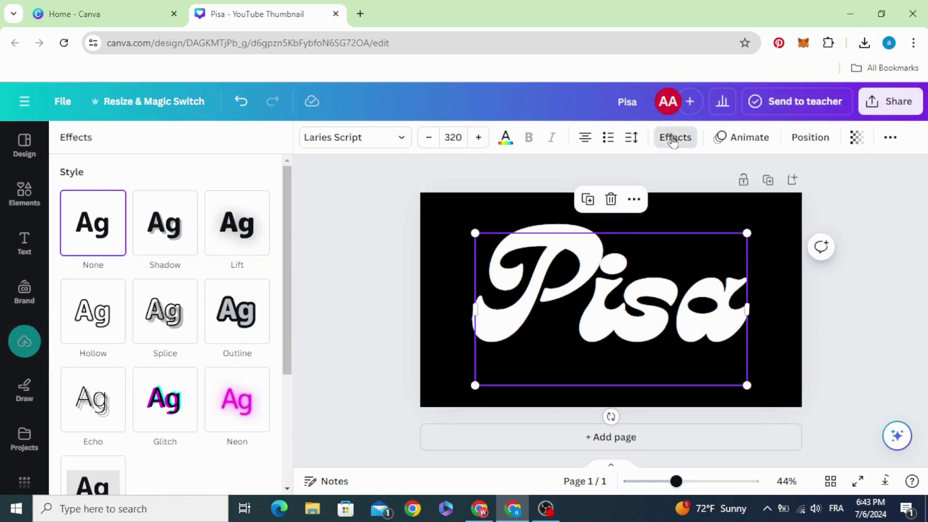
left_click(101, 311)
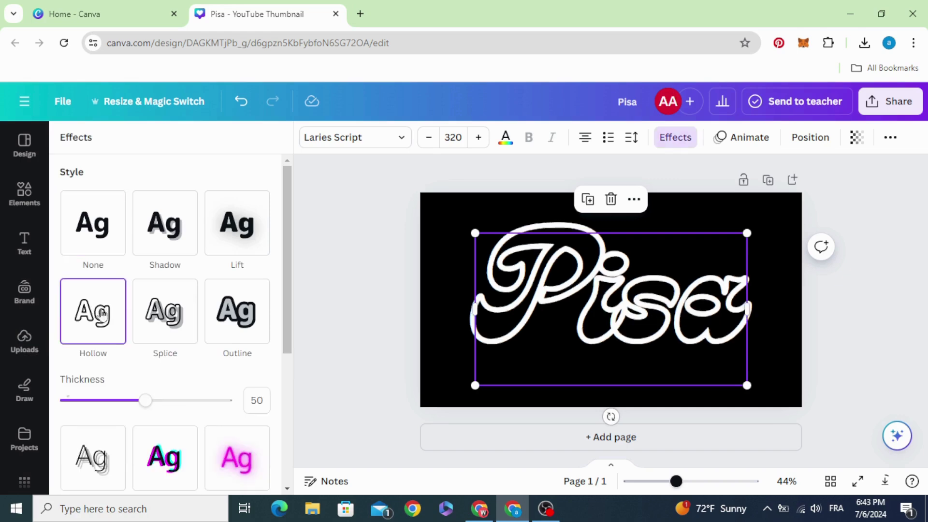
left_click_drag(144, 401, 74, 405)
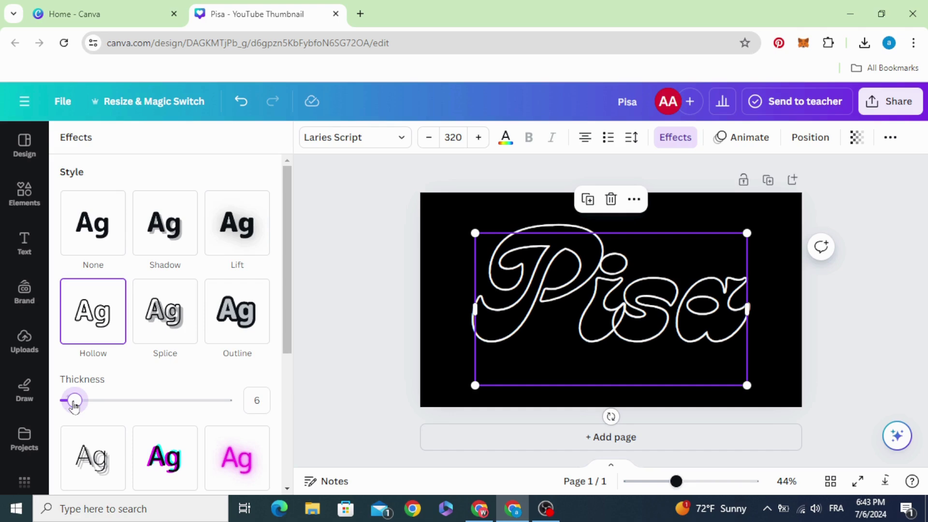
left_click(380, 307)
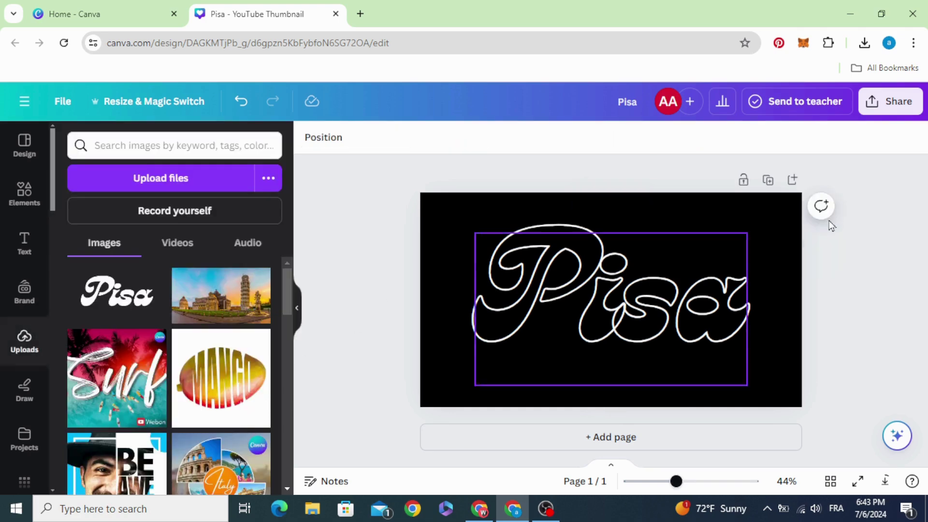
Download the outlined design as a PNG and drag Pisa (2).png into Uploads.
left_click(909, 106)
scroll(800, 325, "down", 3)
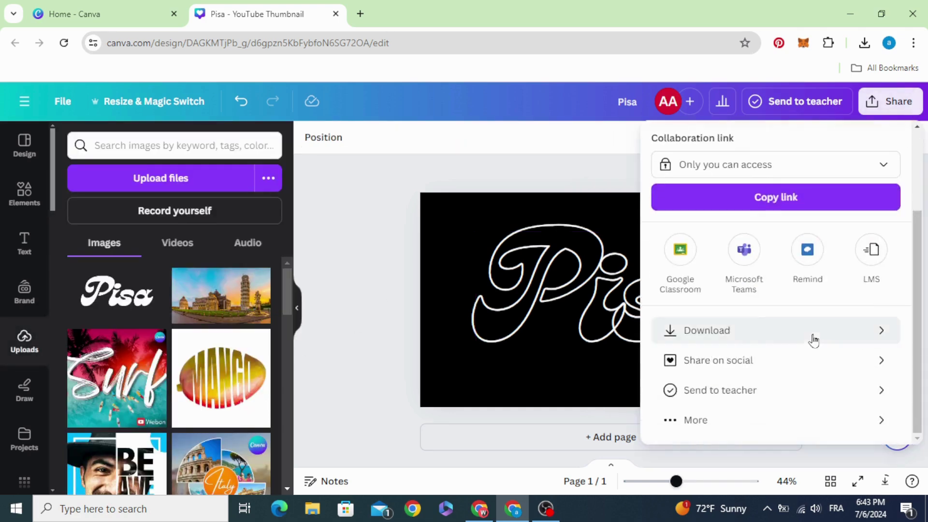
left_click(813, 332)
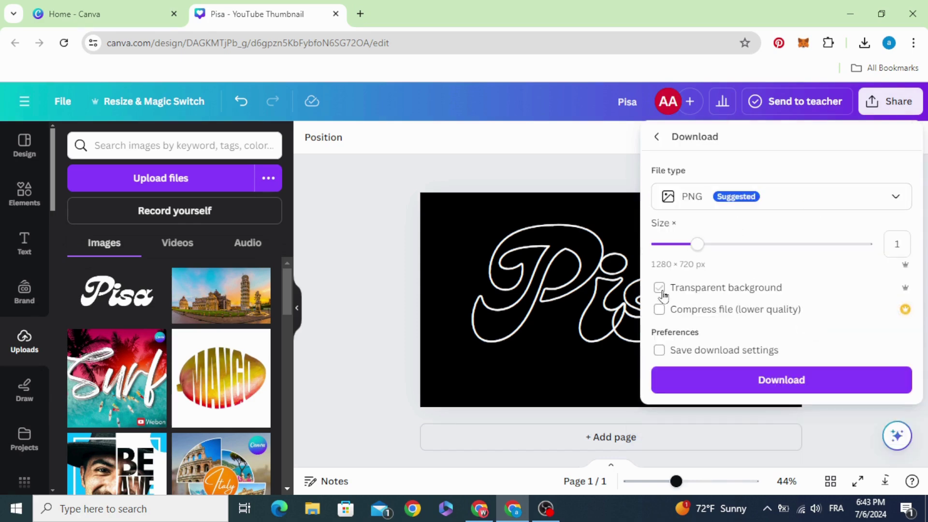
left_click(804, 379)
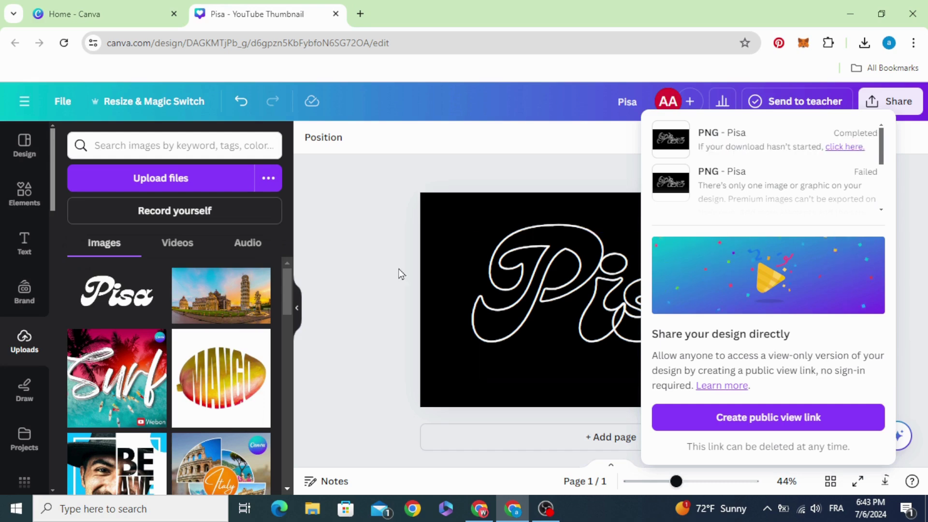
left_click(399, 275)
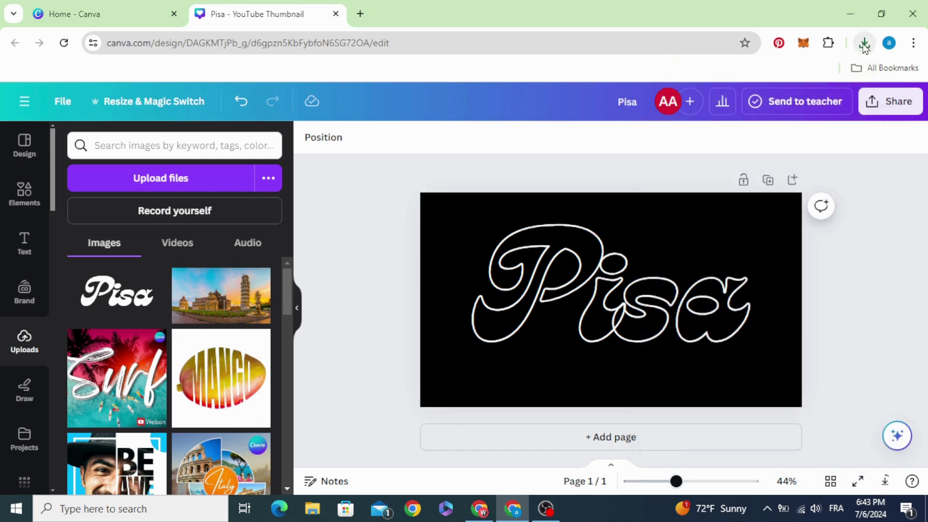
left_click(864, 43)
left_click_drag(790, 118, 256, 292)
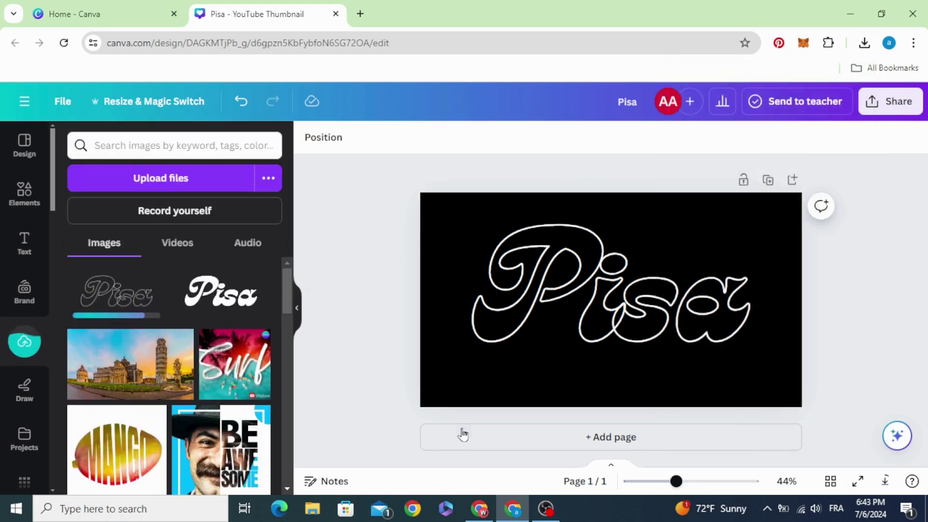
Add Page 2 and place the filled white Pisa image, stretched to cover the page.
left_click(561, 436)
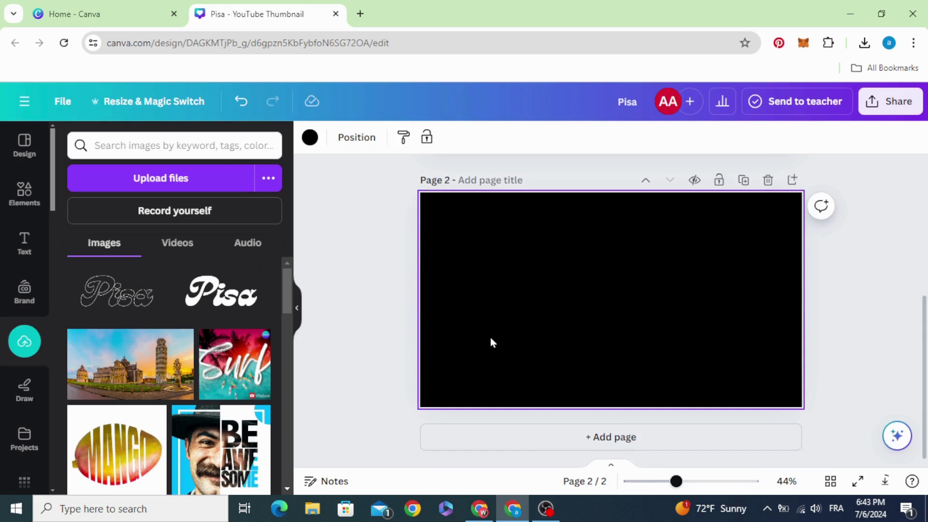
left_click(243, 298)
left_click_drag(607, 314, 545, 279)
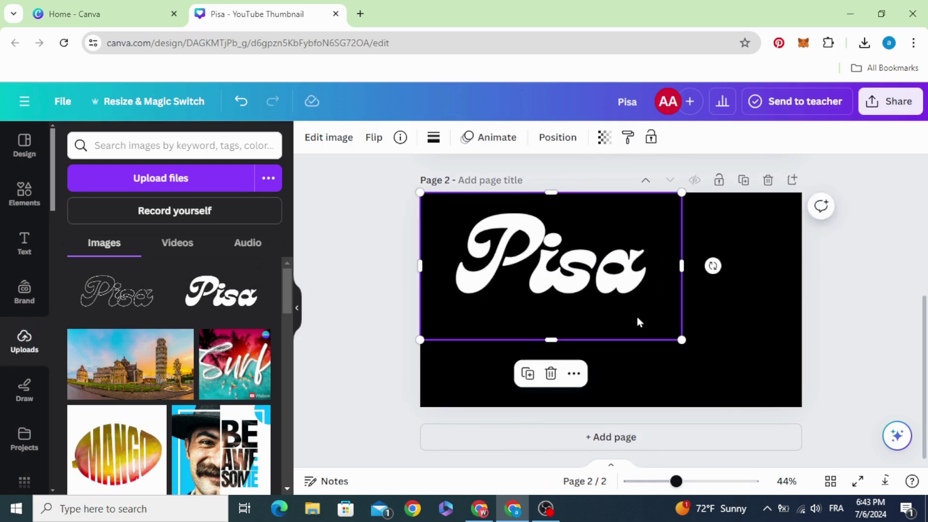
left_click_drag(679, 340, 802, 406)
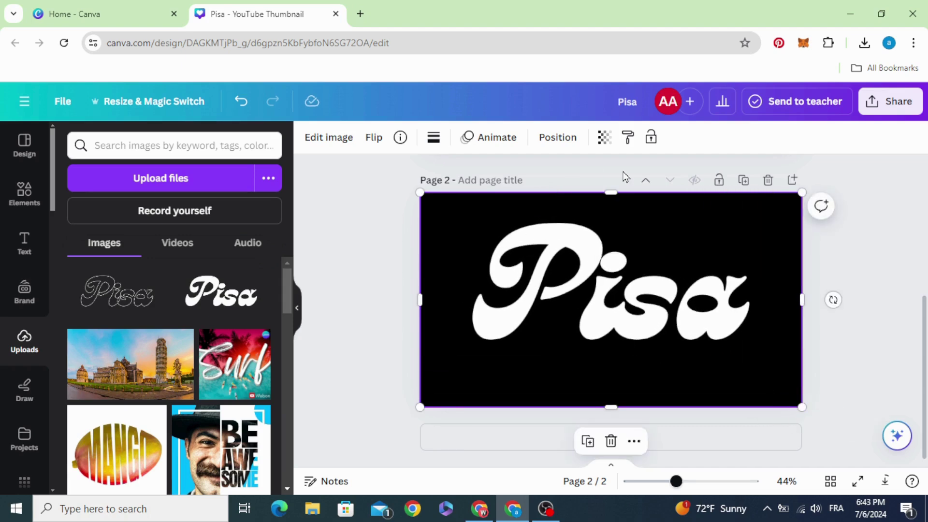
left_click(368, 293)
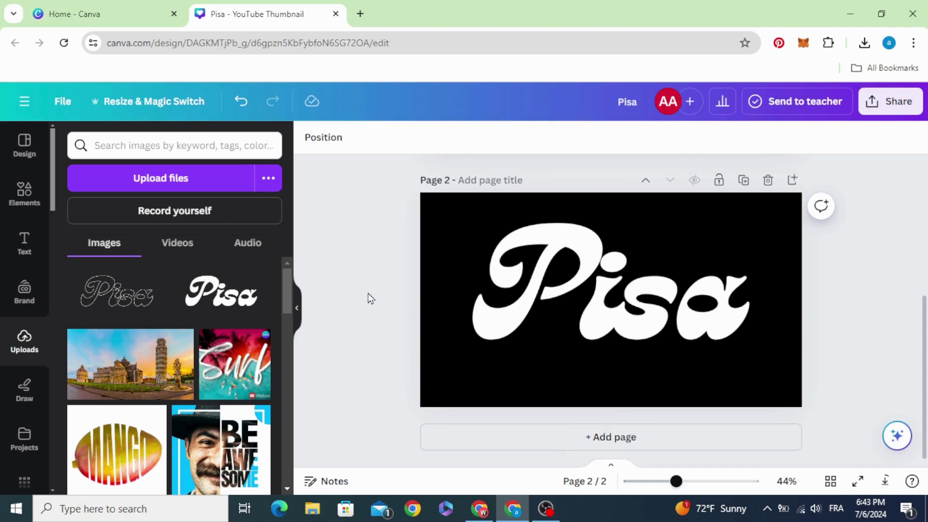
Give the white Pisa image a Drop shadow effect.
left_click(554, 293)
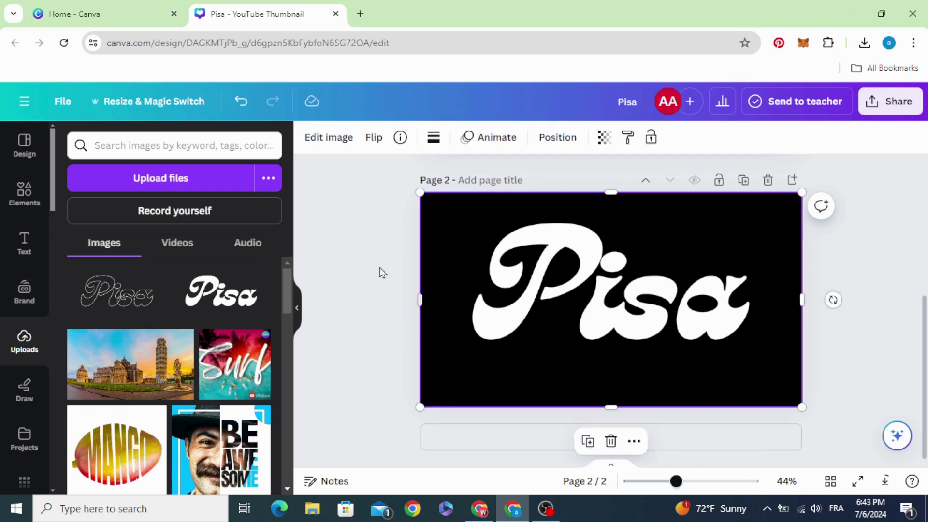
left_click(321, 141)
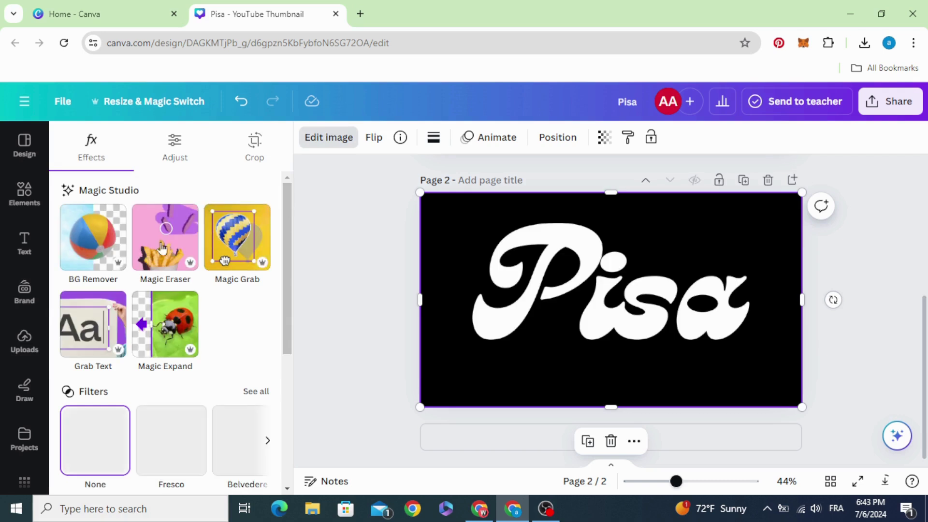
scroll(93, 308, "down", 3)
scroll(93, 308, "down", 1)
left_click(99, 350)
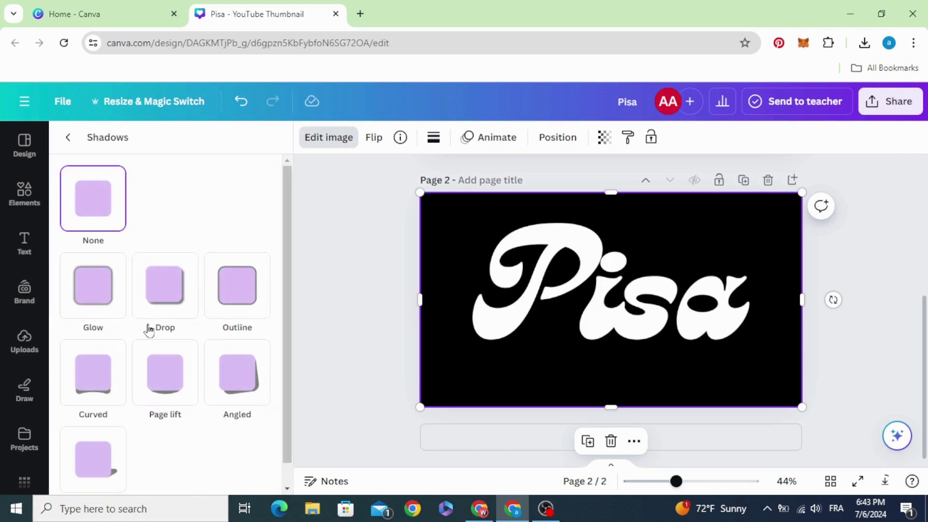
left_click(171, 290)
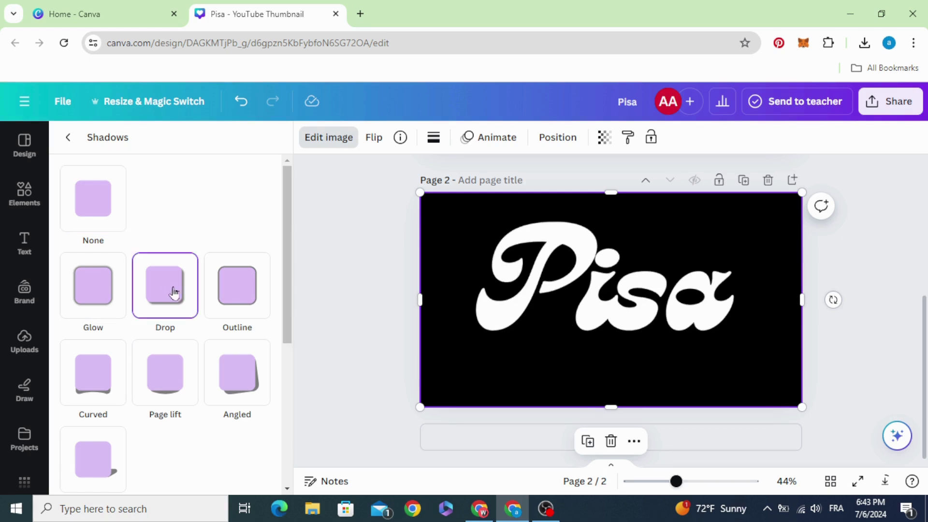
Lower the shadow's blur and distance and raise its intensity to 62.
scroll(163, 306, "down", 4)
scroll(153, 320, "down", 1)
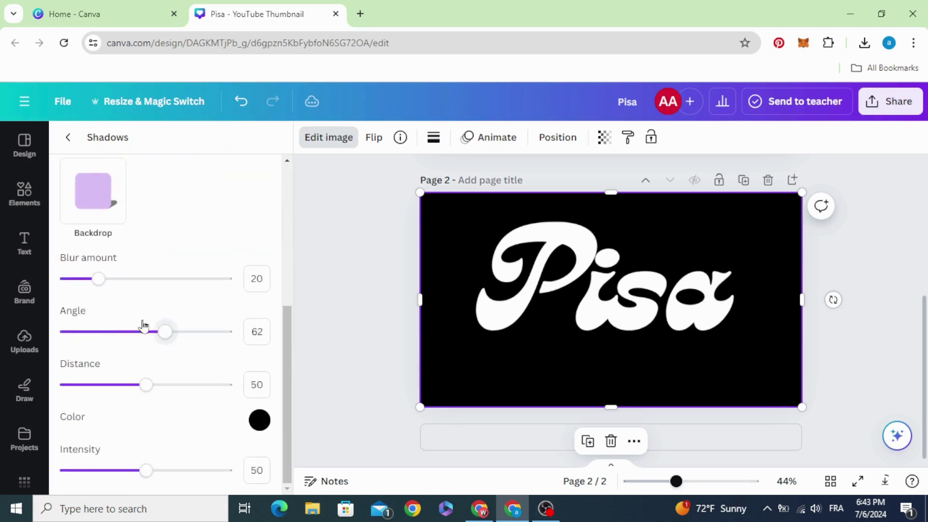
left_click_drag(106, 289, 83, 286)
left_click_drag(146, 391, 83, 396)
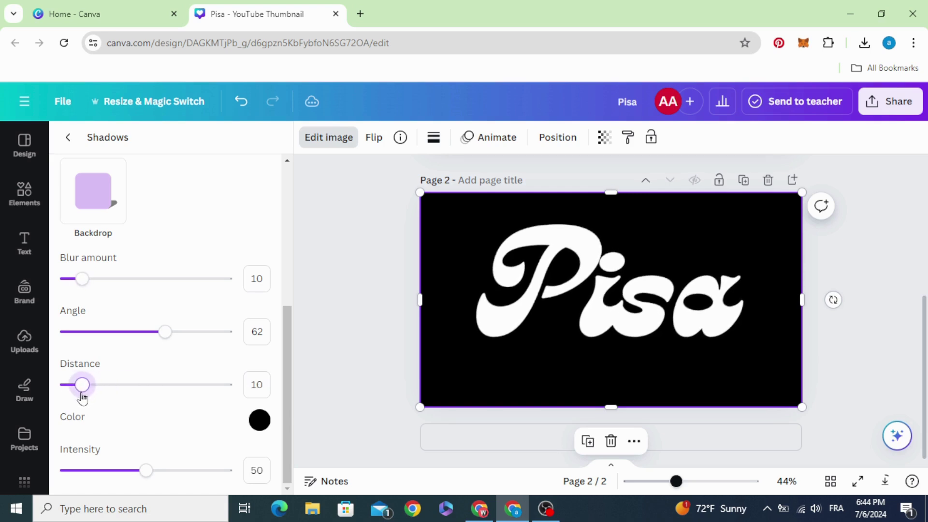
left_click_drag(148, 477, 165, 477)
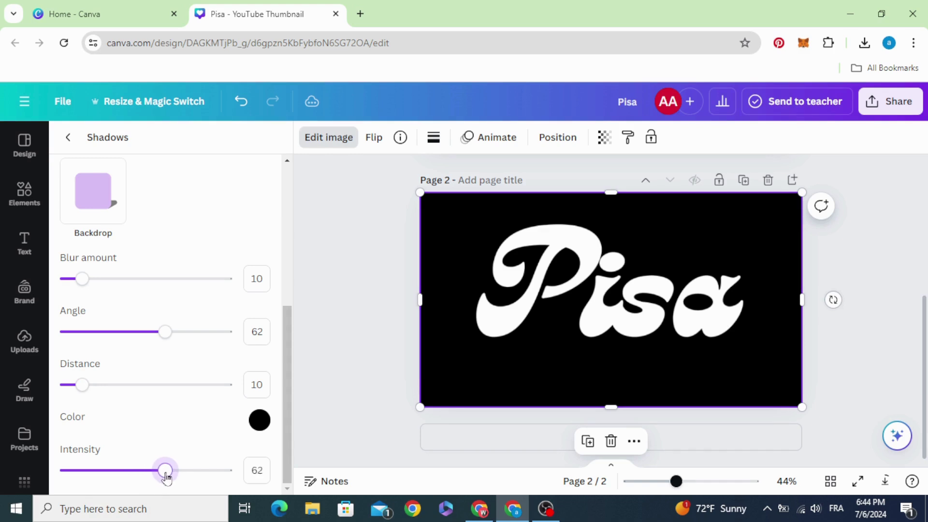
Add the outline Pisa image to Page 2.
left_click(367, 308)
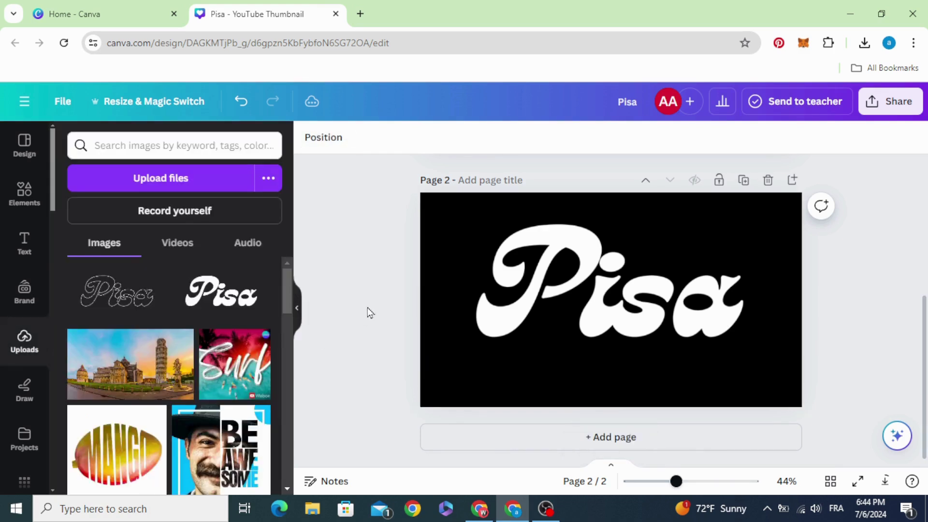
left_click(110, 302)
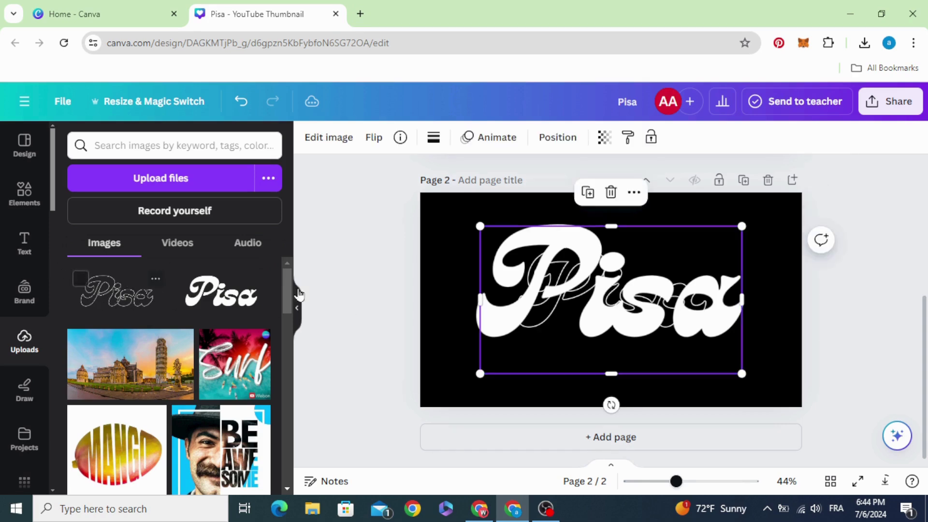
left_click_drag(565, 306, 508, 334)
Copy the white Pisa's shadow style onto the outline image and stretch it over the lettering.
left_click(731, 228)
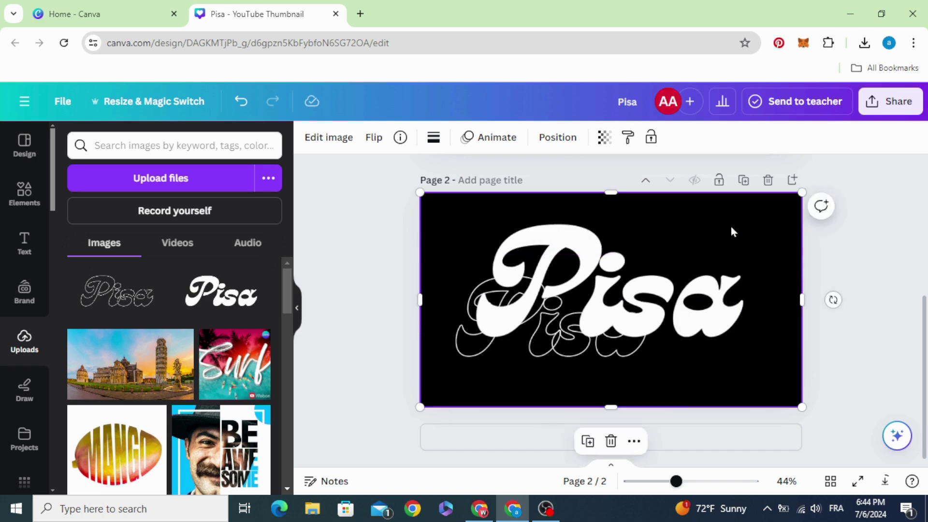
left_click(629, 140)
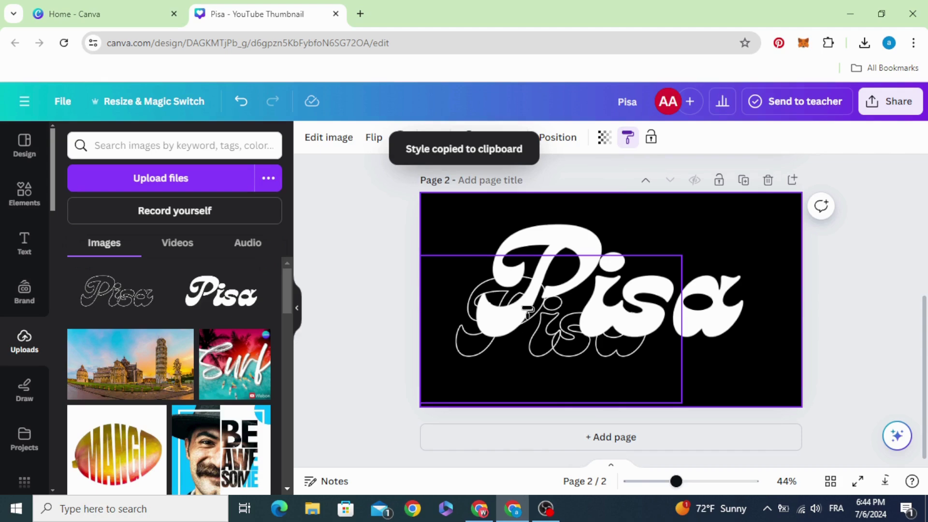
left_click(520, 329)
left_click_drag(559, 321, 552, 267)
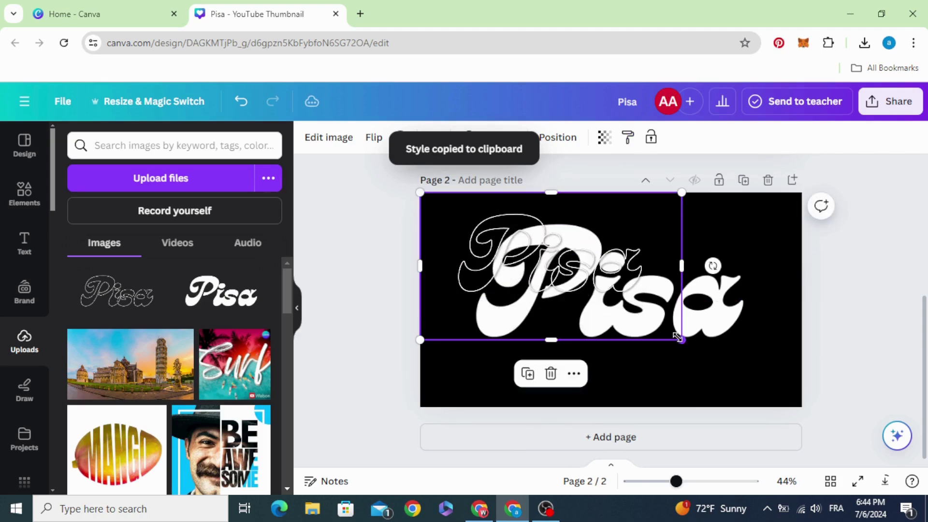
left_click_drag(678, 337, 794, 408)
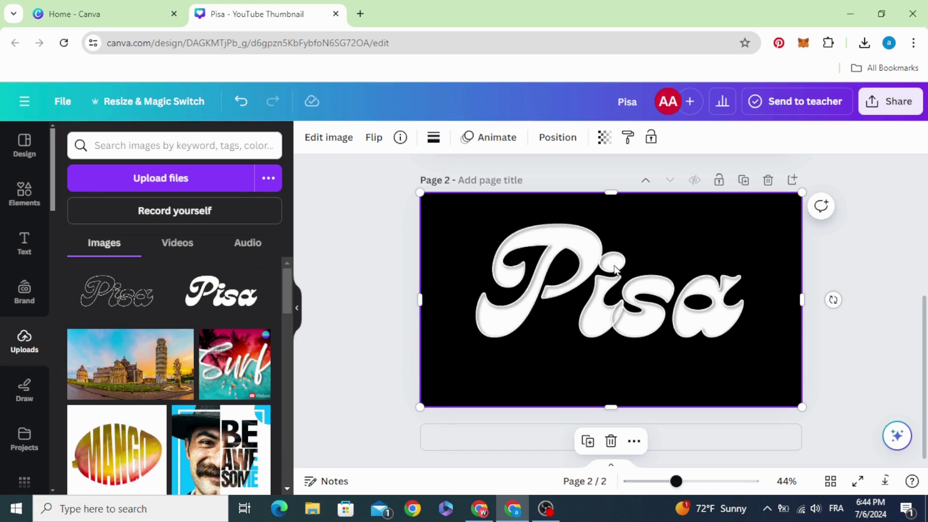
Remove an accidental duplicate of the layered Pisa image and reselect the original.
left_click(588, 441)
key("Delete")
left_click(582, 286)
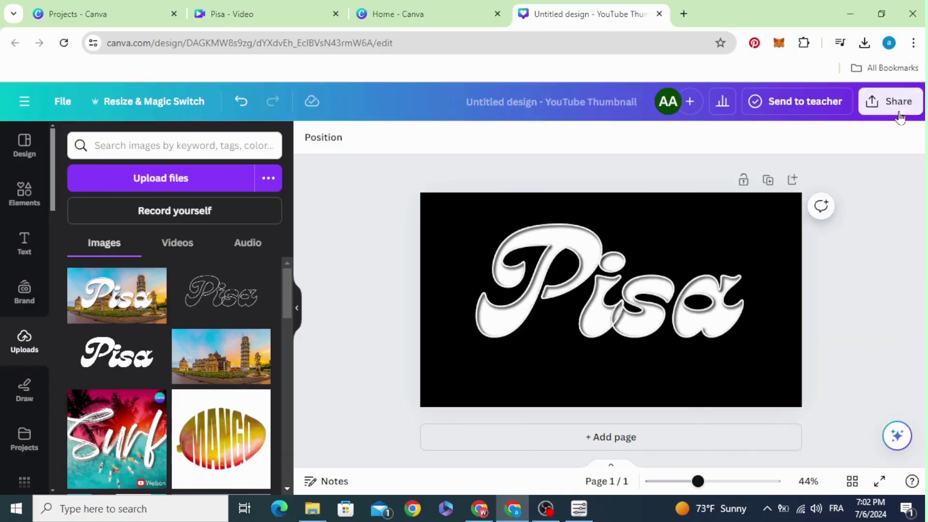
Download the design as a transparent-background PNG.
left_click(901, 110)
scroll(803, 346, "down", 3)
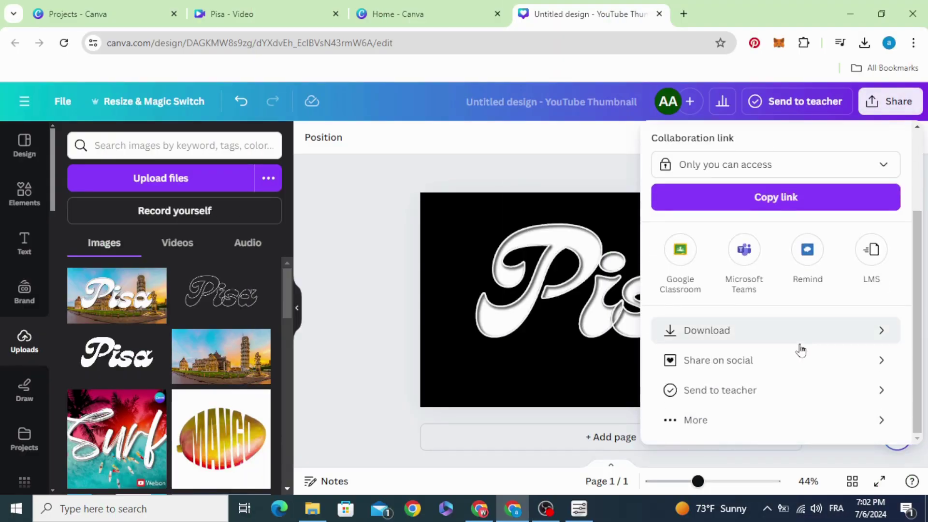
left_click(802, 331)
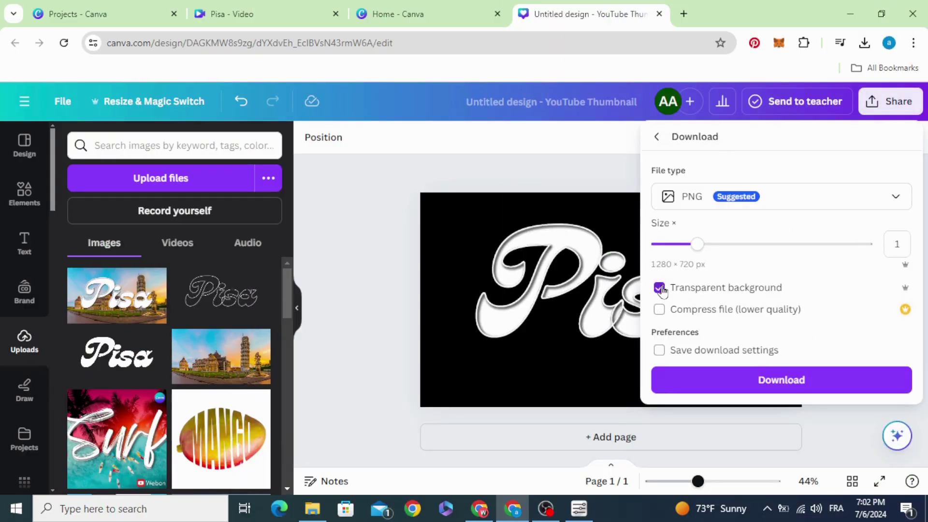
left_click(735, 385)
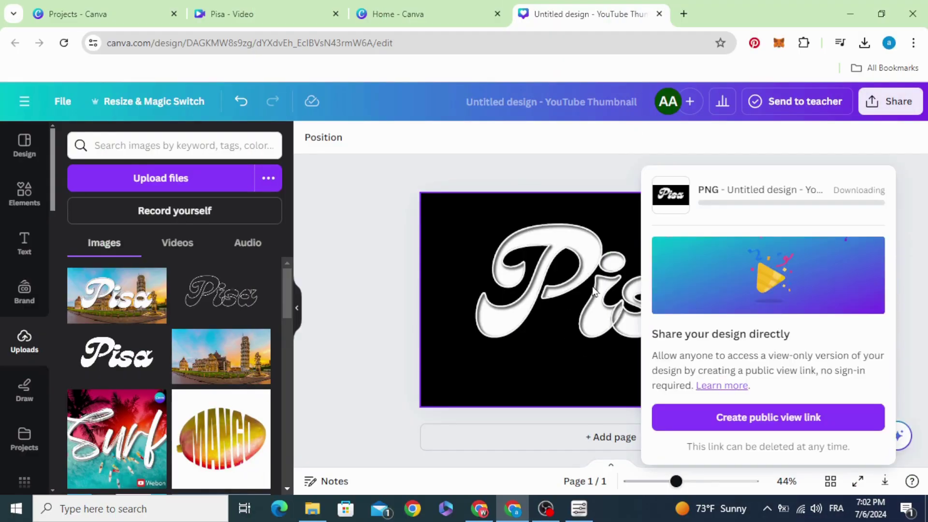
Drag the newly downloaded PNG from the browser's downloads into Canva's uploads.
left_click(415, 321)
left_click(864, 43)
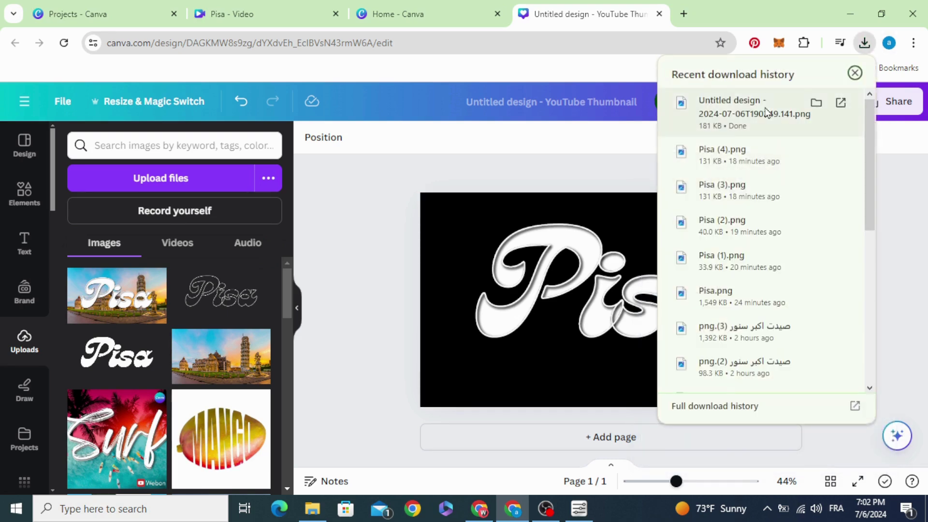
left_click_drag(754, 108, 232, 310)
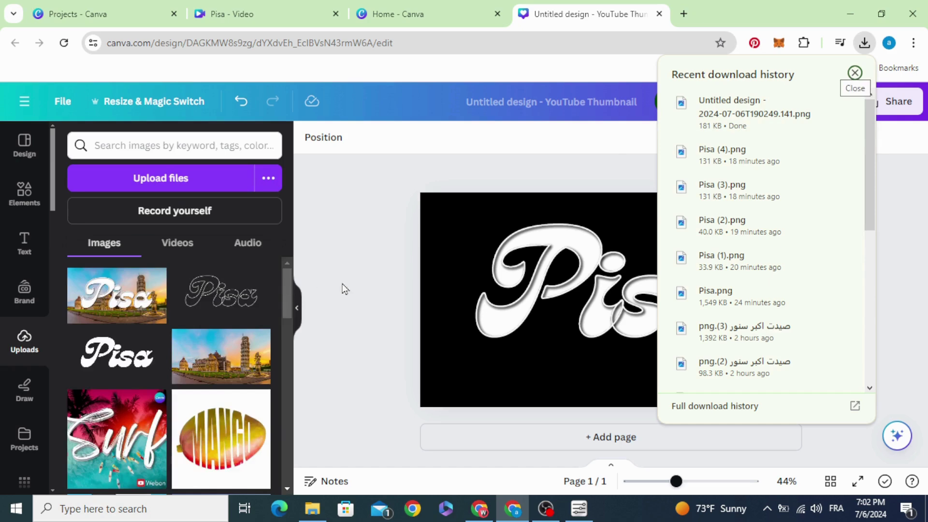
left_click(393, 276)
Add a new page and set the Leaning Tower of Pisa photo as its background.
left_click(477, 442)
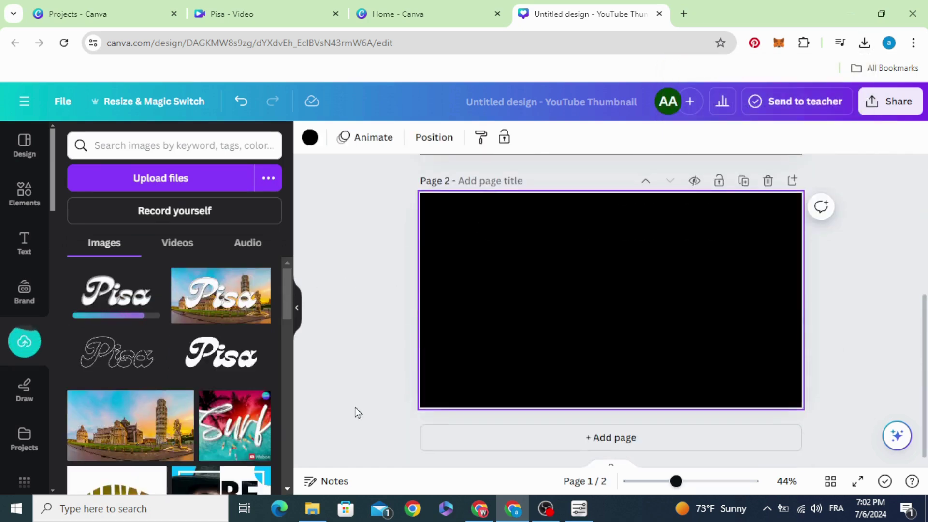
left_click_drag(126, 420, 497, 292)
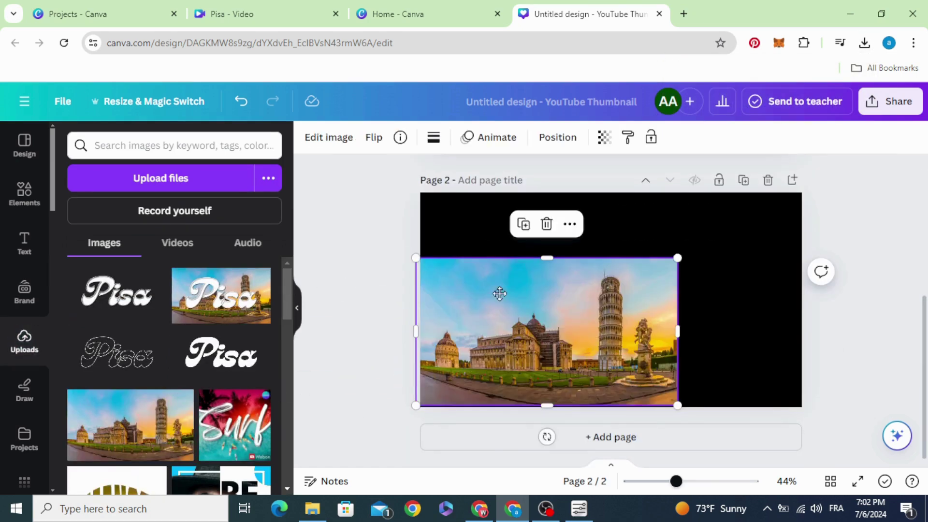
right_click(510, 300)
left_click(582, 443)
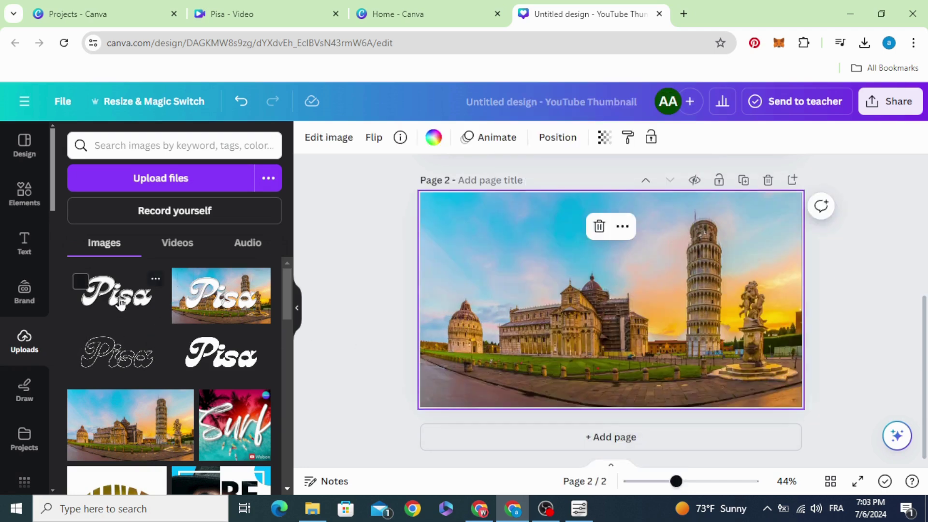
Place the exported Pisa lettering on the photo and enlarge it to fill the page.
left_click_drag(118, 304, 534, 290)
left_click_drag(611, 329, 551, 269)
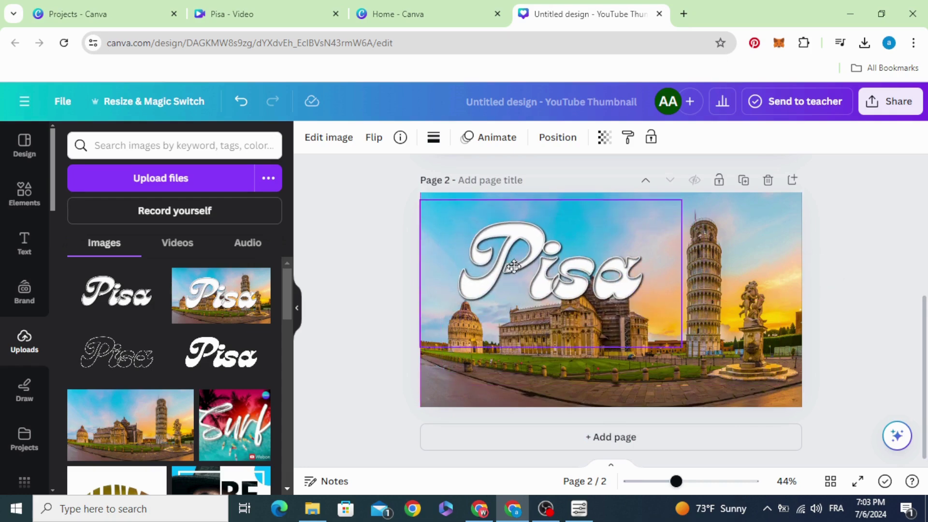
left_click_drag(683, 339, 802, 406)
Apply an Outline shadow effect to the Pisa lettering image.
left_click(351, 141)
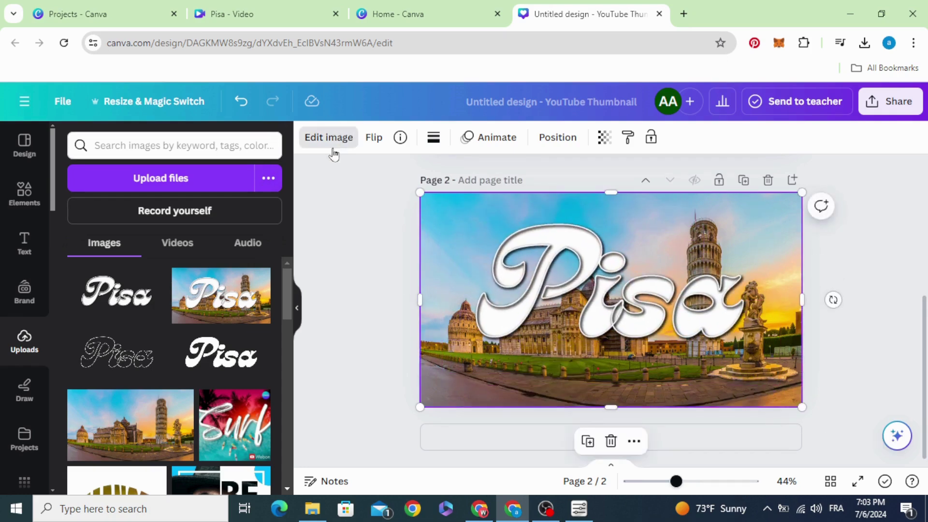
scroll(194, 297, "down", 5)
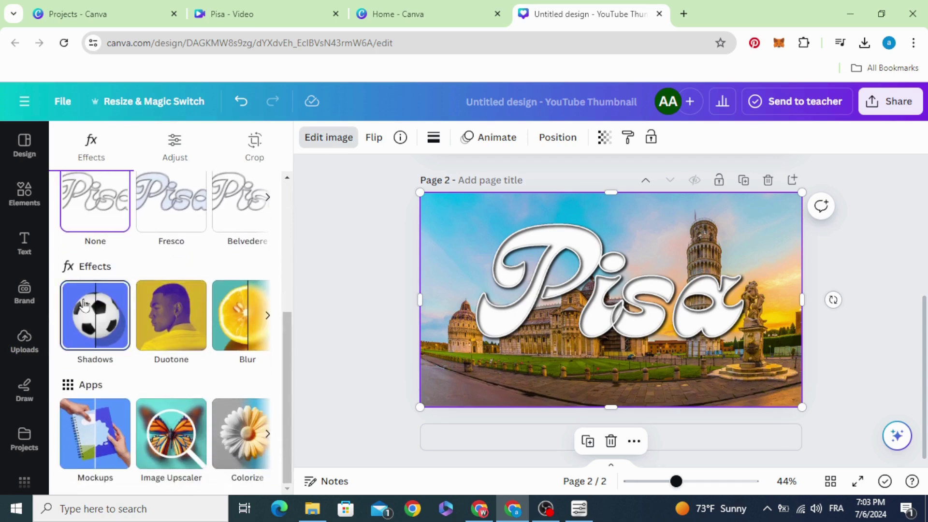
left_click(97, 312)
left_click(229, 290)
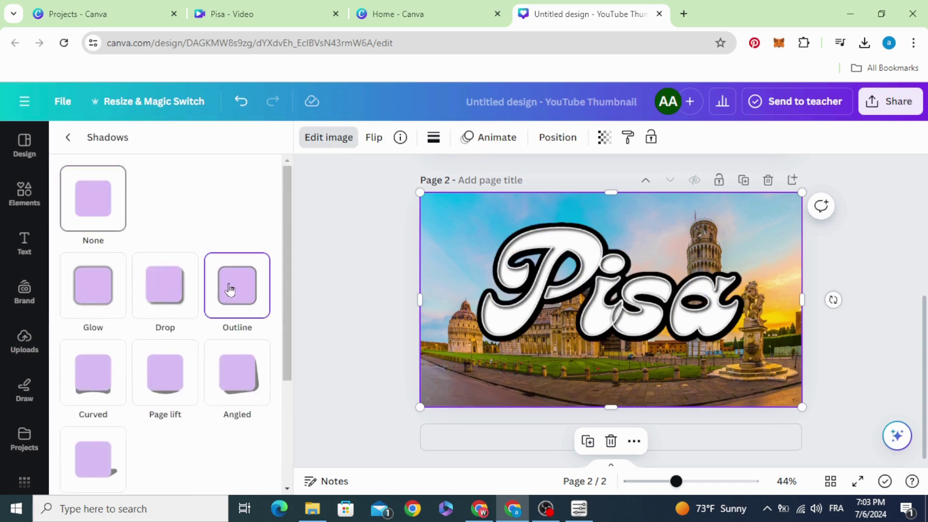
Set the outline colour to bright red #FF0045.
scroll(229, 291, "down", 3)
left_click(259, 446)
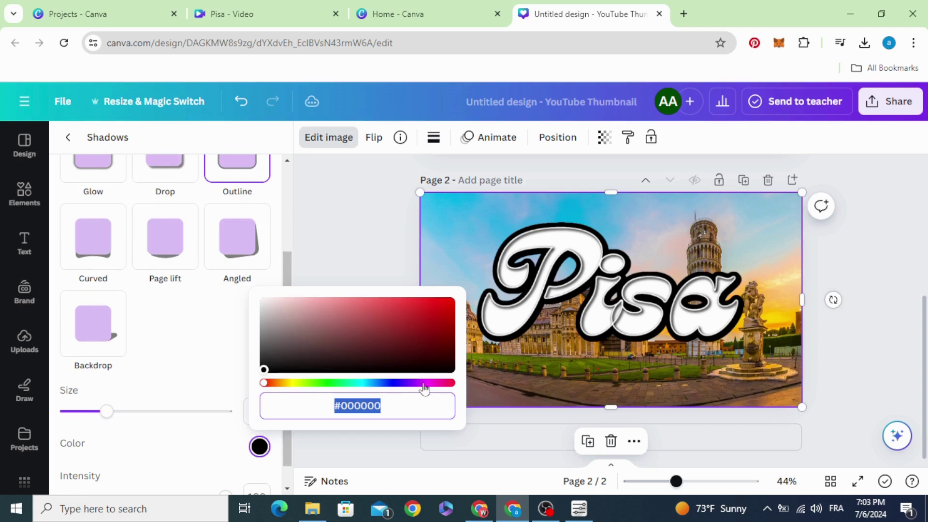
left_click_drag(424, 388, 443, 383)
left_click(451, 301)
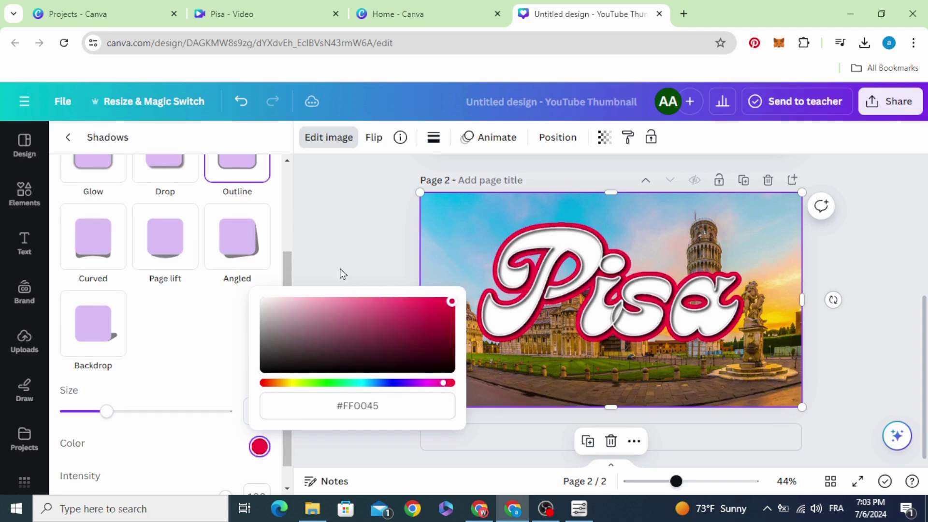
left_click(342, 274)
left_click(428, 254)
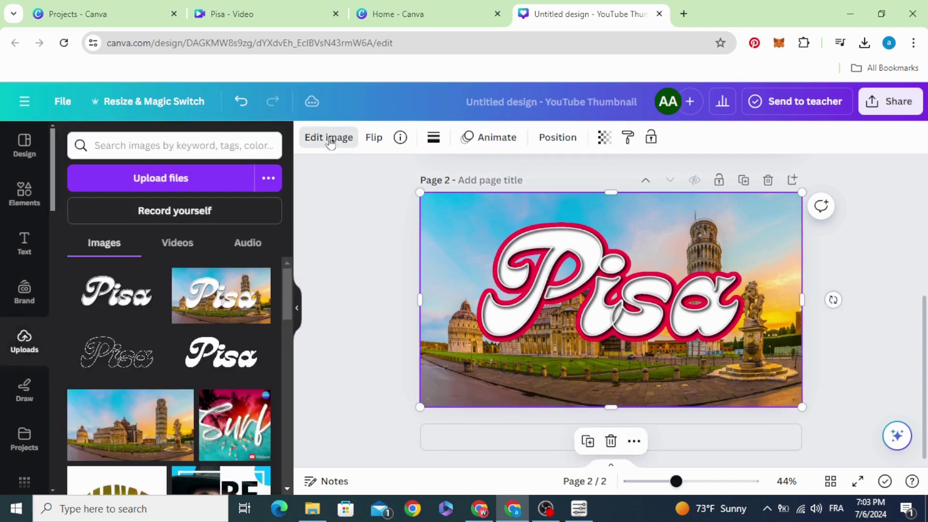
left_click(329, 139)
Change the lettering's shadow to a black #000000 Drop shadow with distance about 26.
scroll(94, 346, "down", 4)
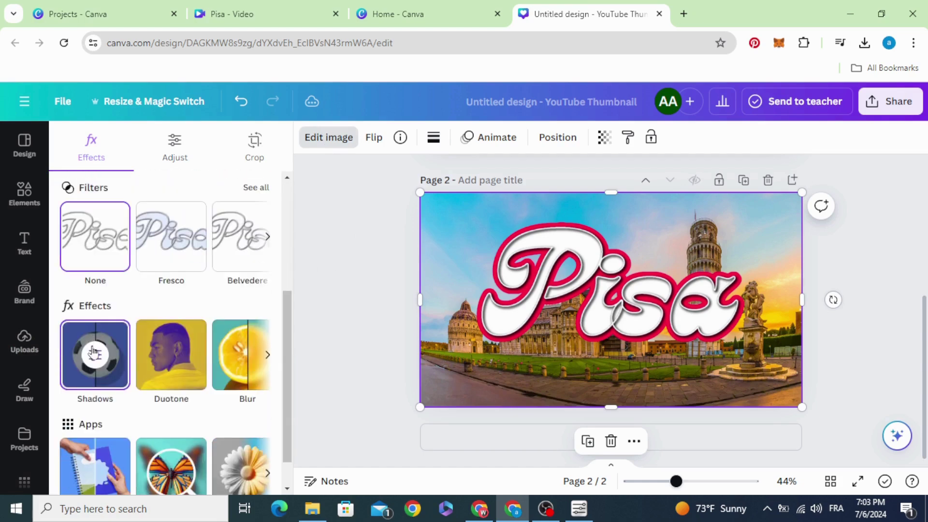
left_click(93, 350)
left_click(159, 292)
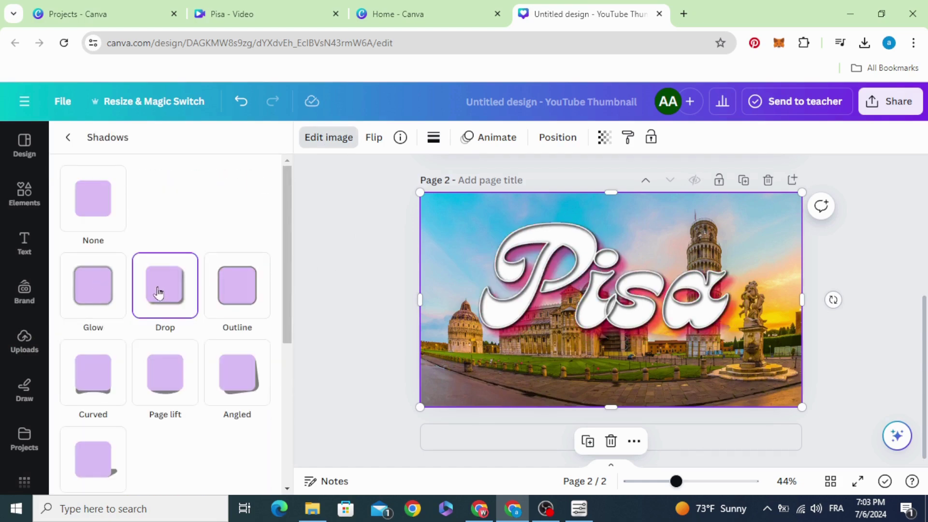
scroll(198, 362, "down", 5)
left_click(259, 419)
left_click(275, 317)
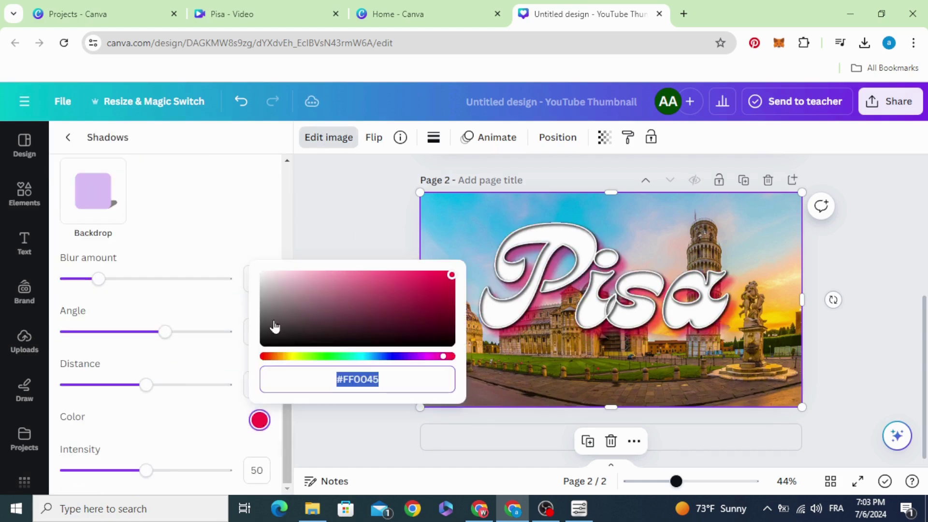
left_click(261, 345)
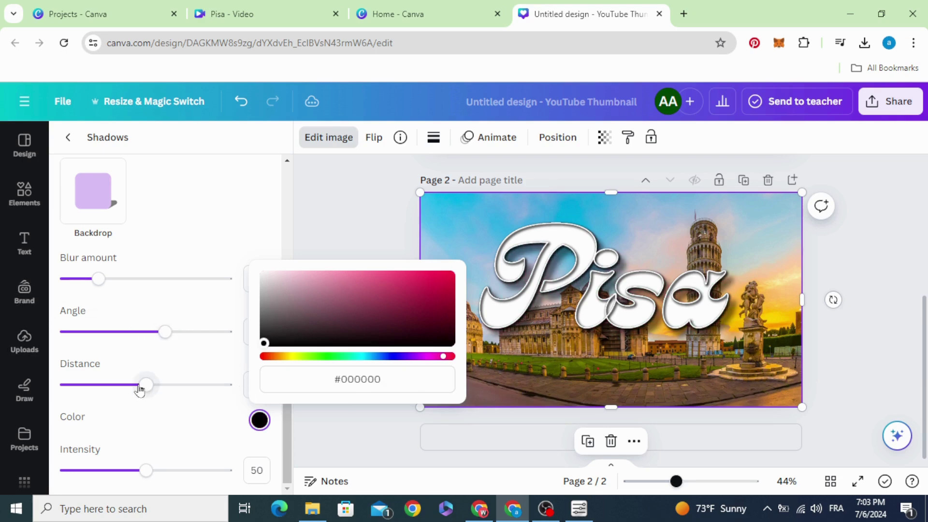
left_click_drag(142, 386, 96, 395)
left_click(373, 316)
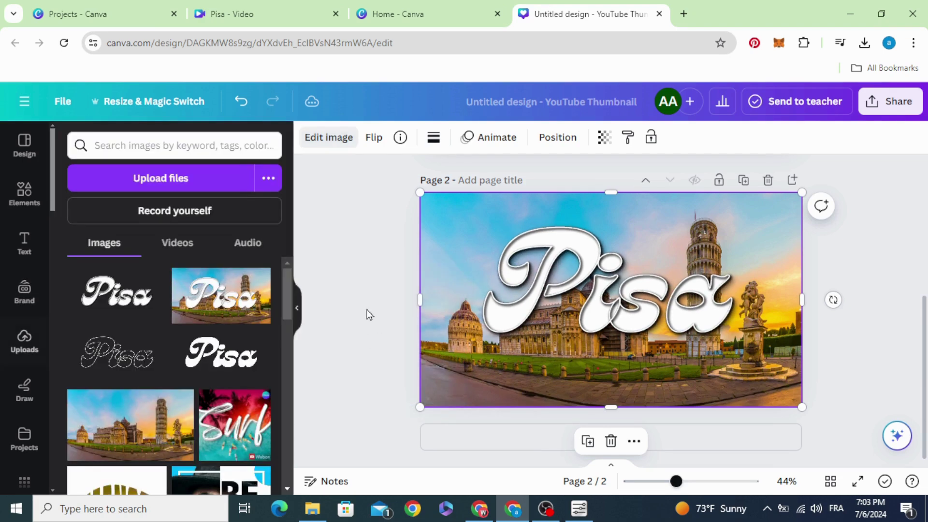
Zoom the page view of the Pisa thumbnail from 44% to 51%.
left_click(455, 331)
left_click_drag(676, 481, 681, 482)
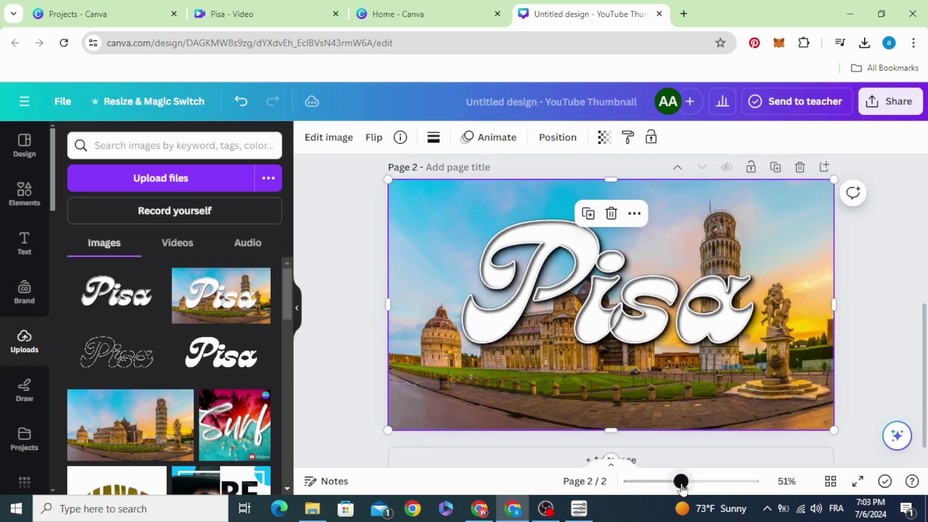